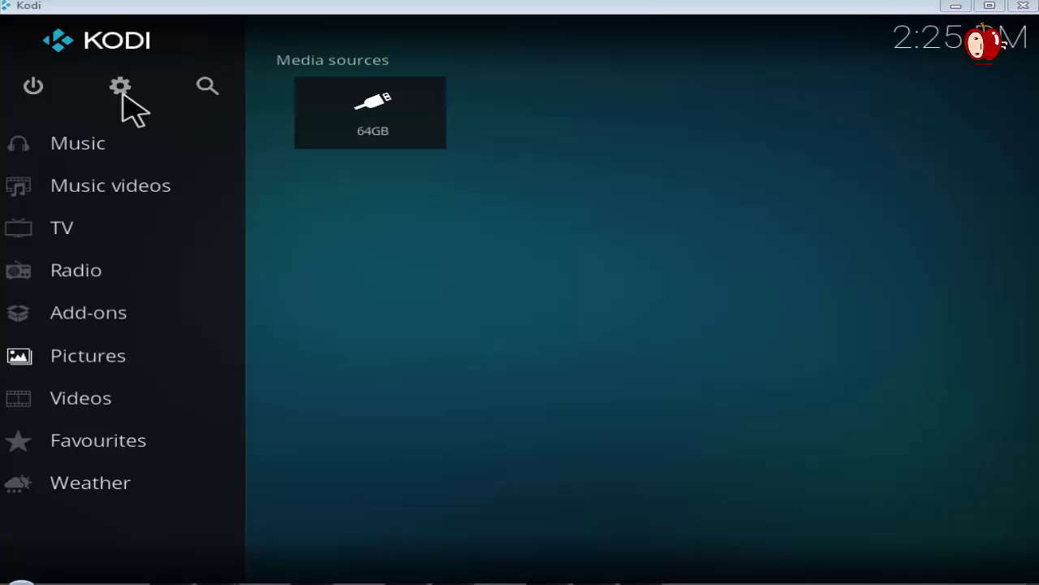
Step: Allow add-ons from unknown sources in the system settings, accept the warning, and return to the home screen
click(121, 88)
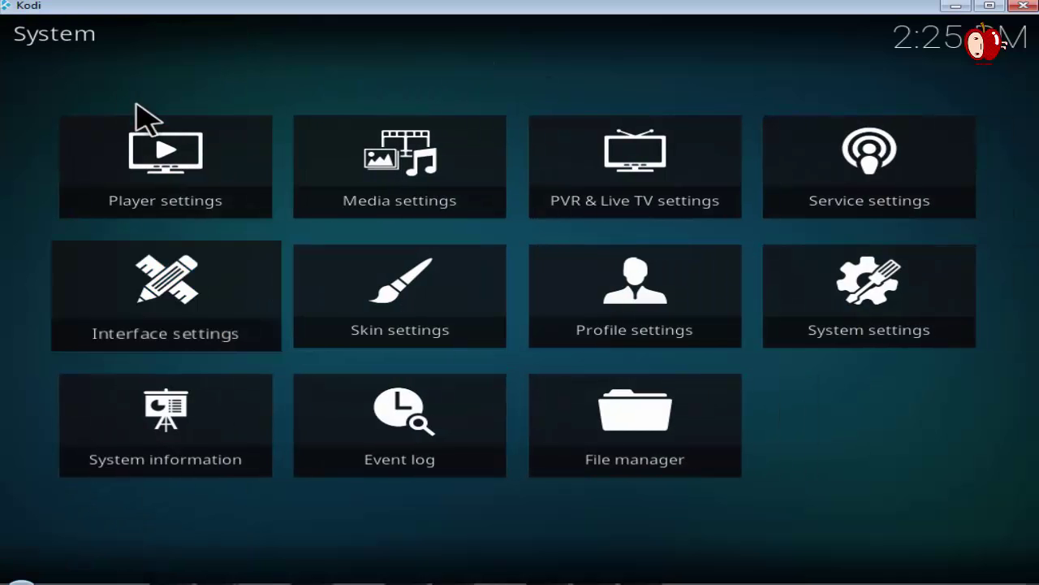
click(897, 341)
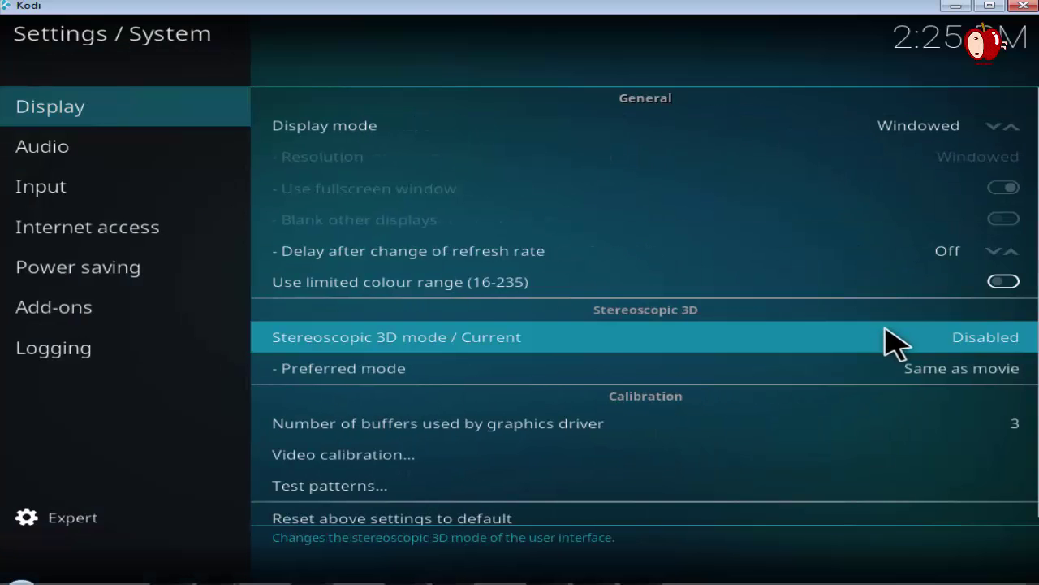
mouse_move(151, 312)
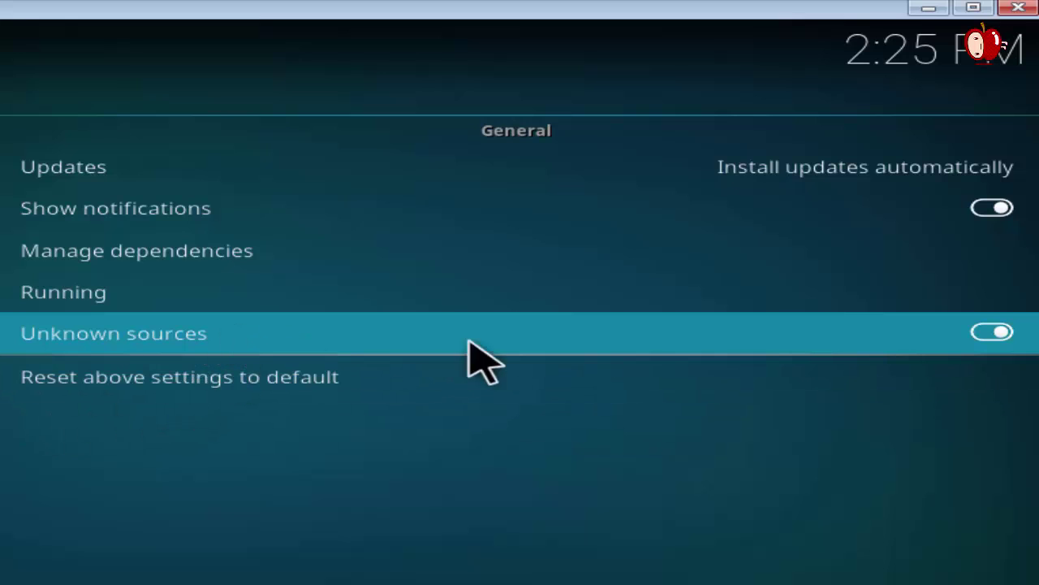
click(997, 339)
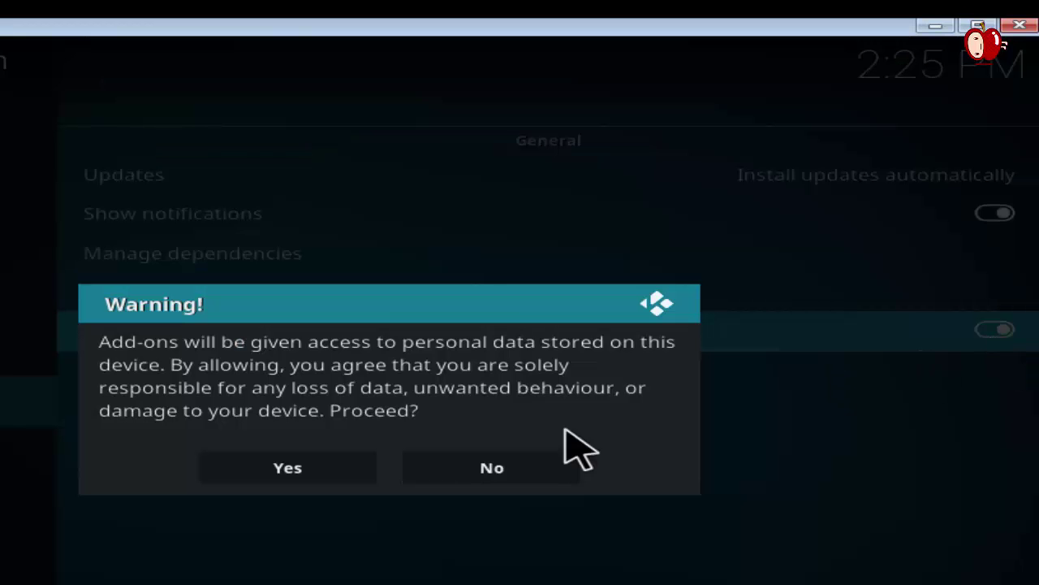
click(337, 467)
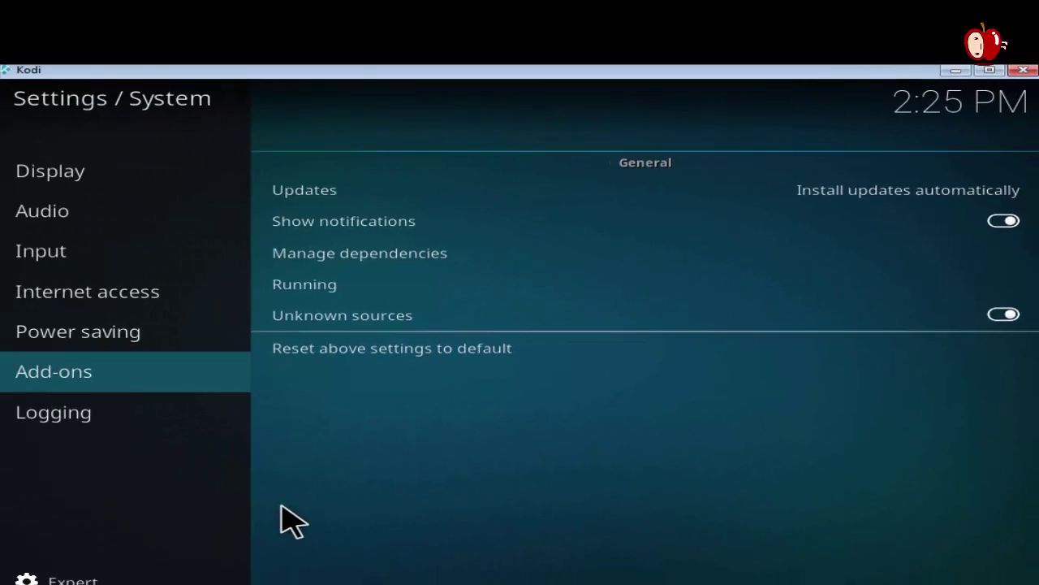
key(Escape)
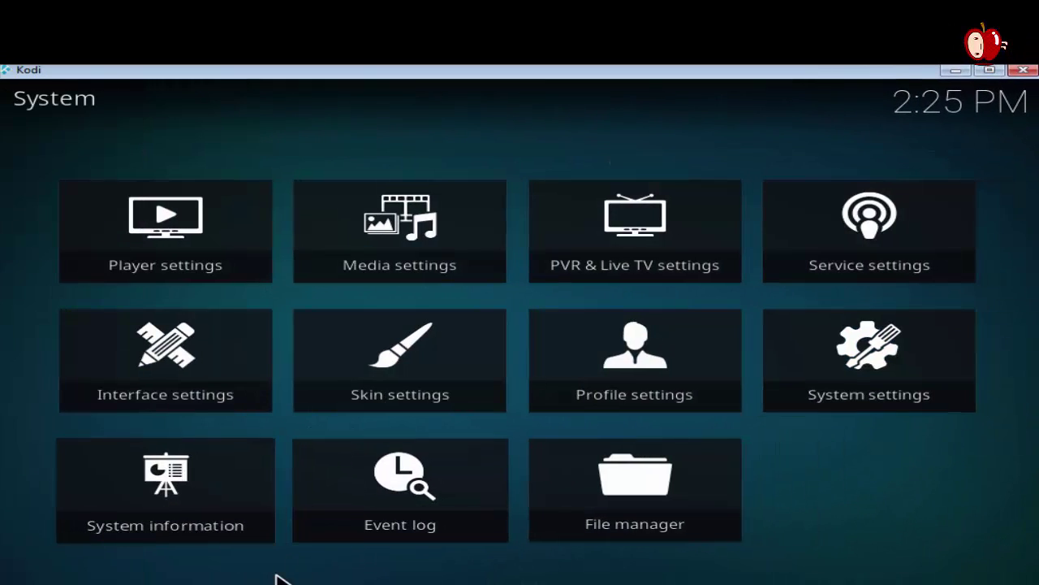
key(Escape)
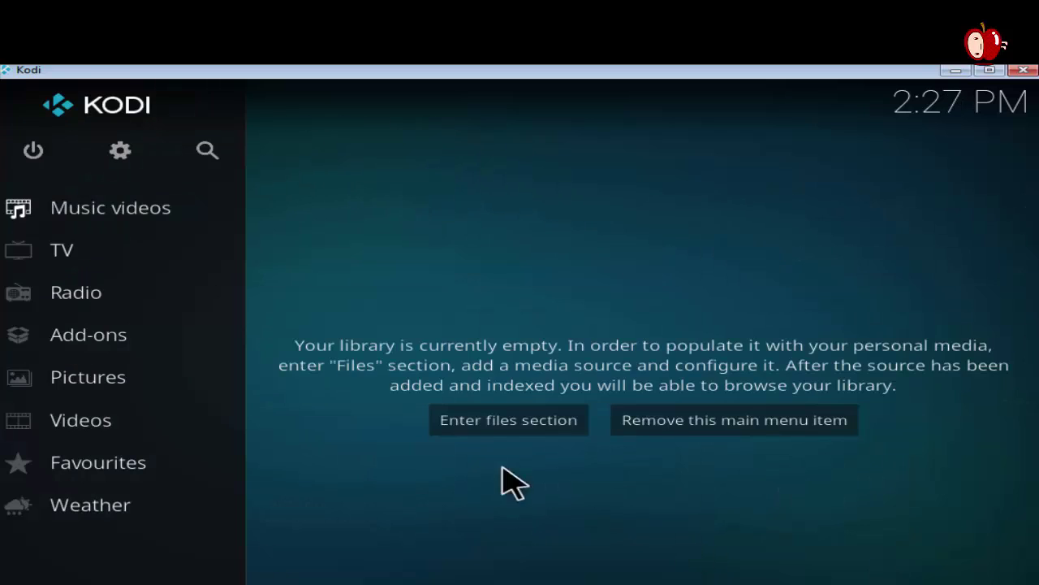
click(121, 156)
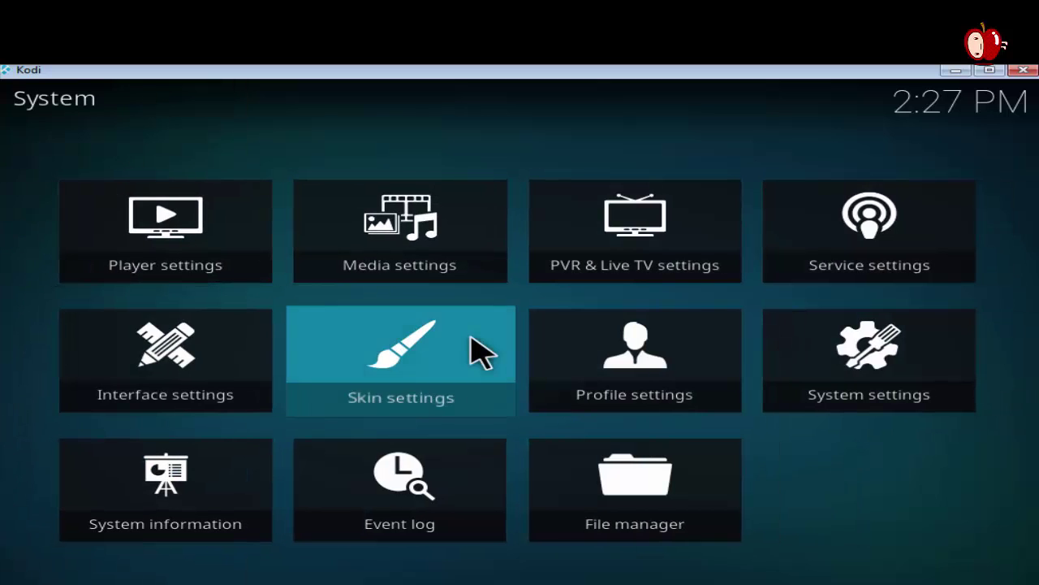
click(636, 533)
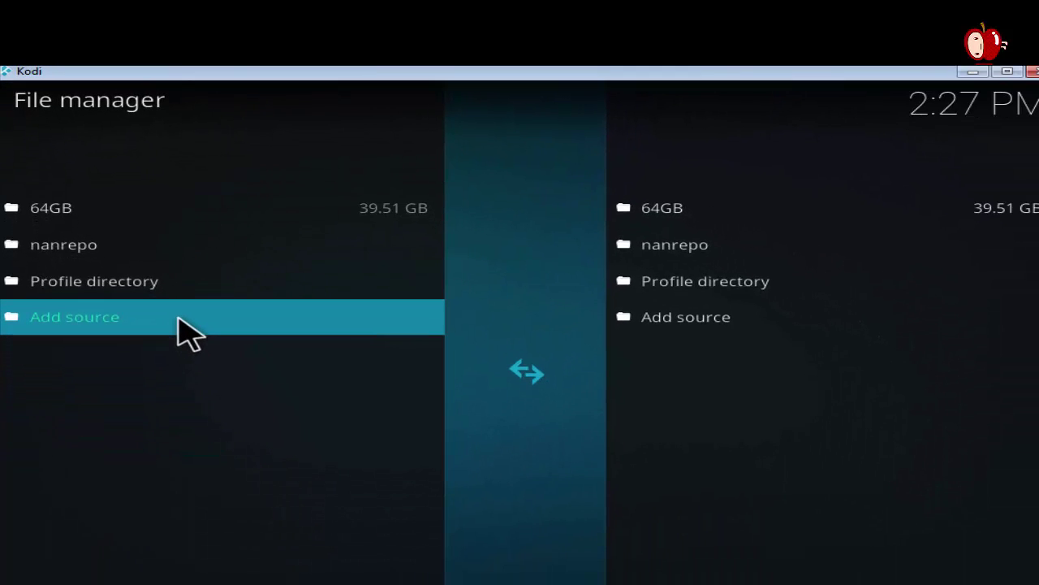
click(185, 329)
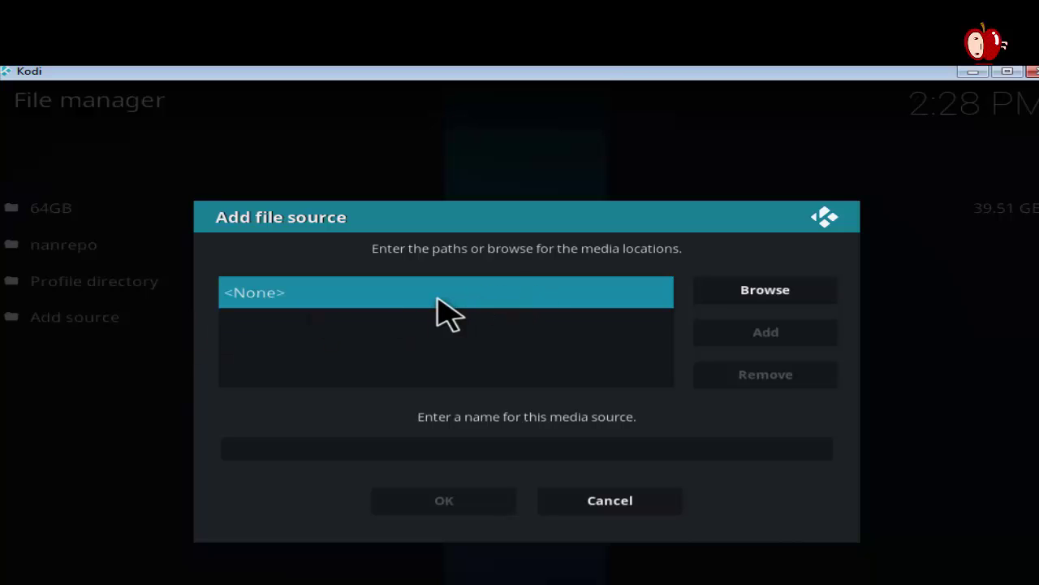
click(483, 297)
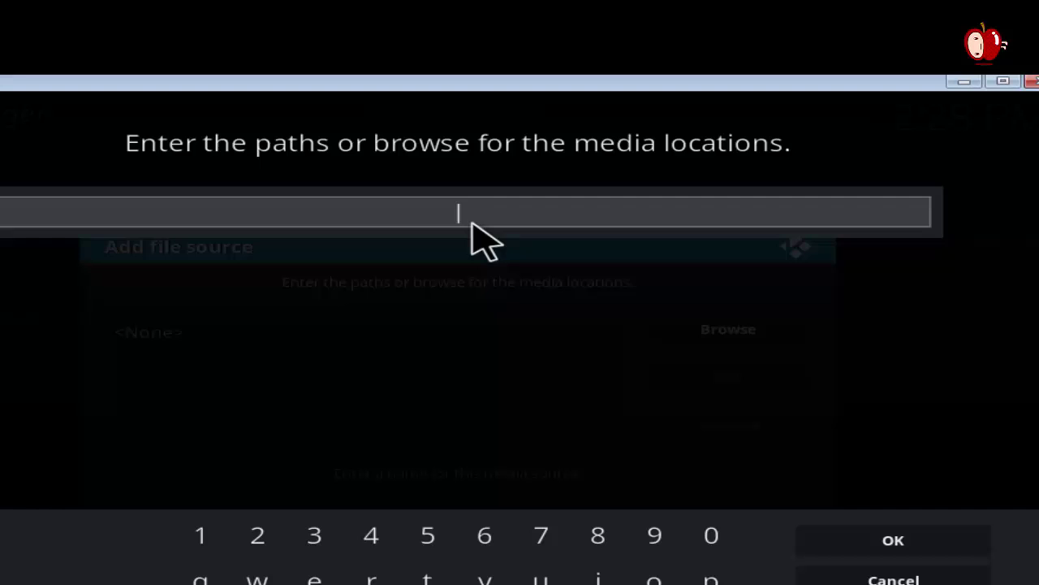
text(http://kodi.filmkodi.com)
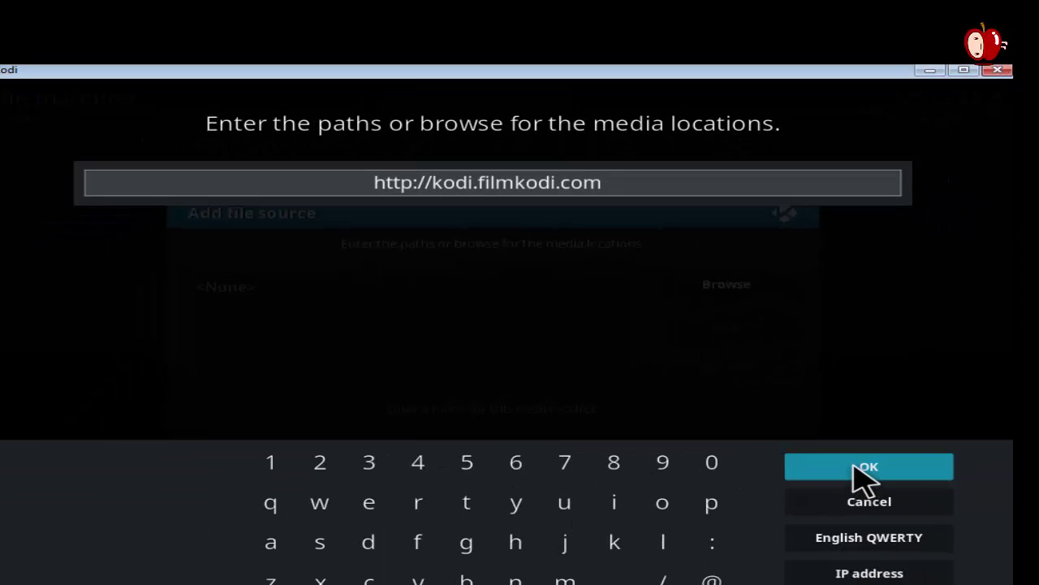
click(854, 467)
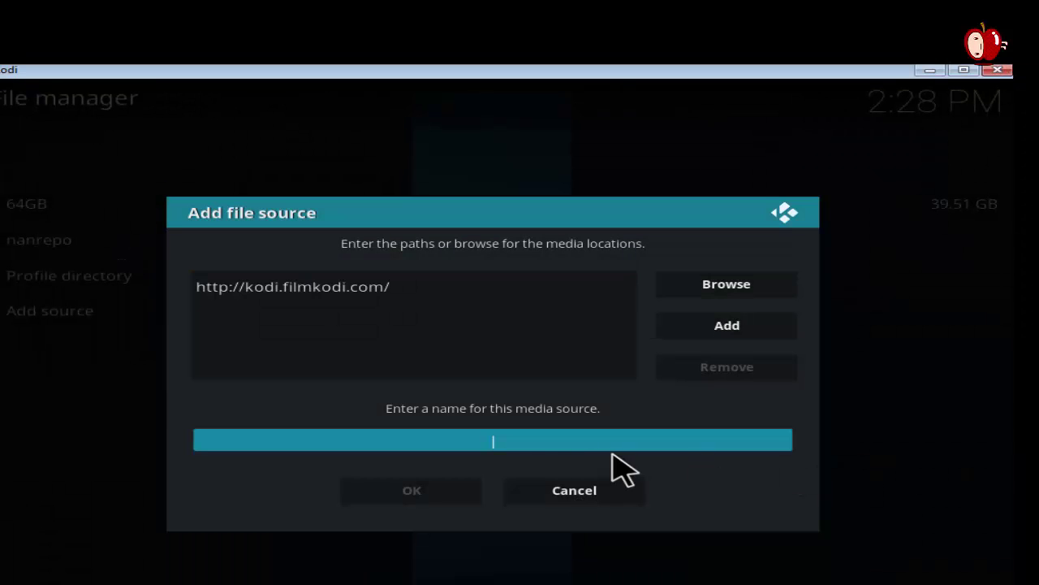
Step: Name the new media source filmkodi and save it
click(484, 454)
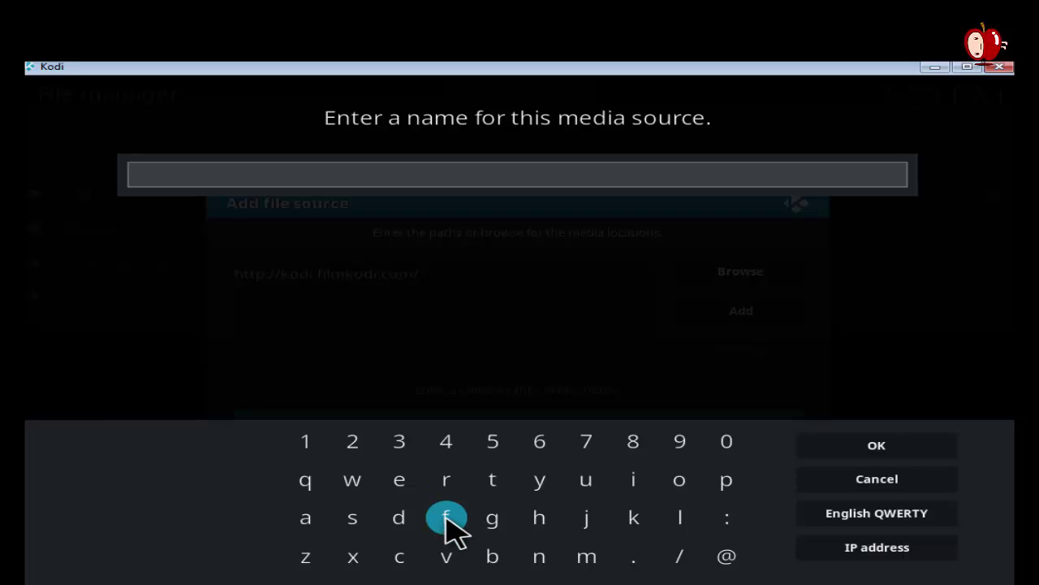
click(632, 480)
click(686, 514)
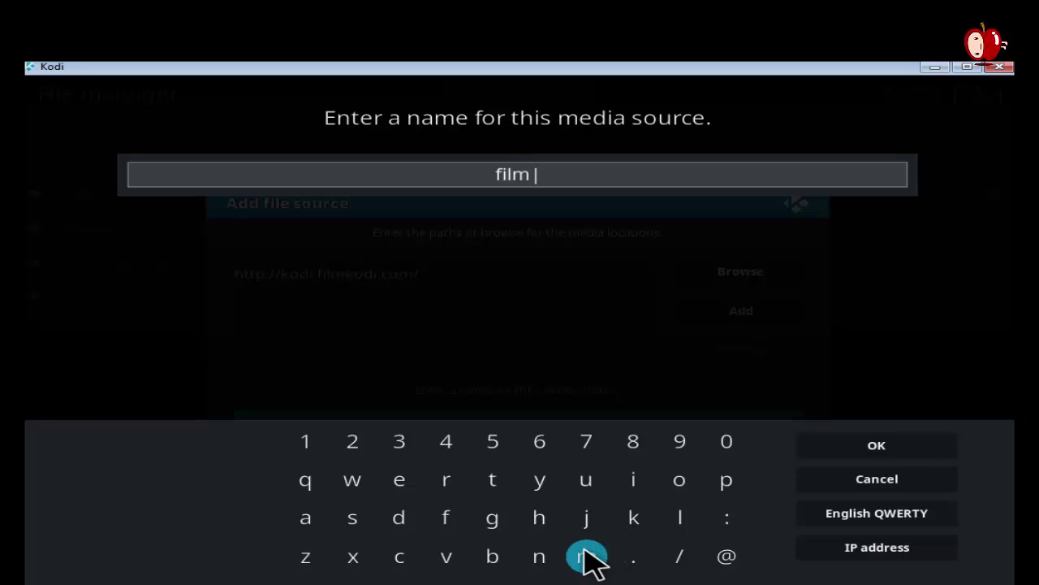
click(633, 517)
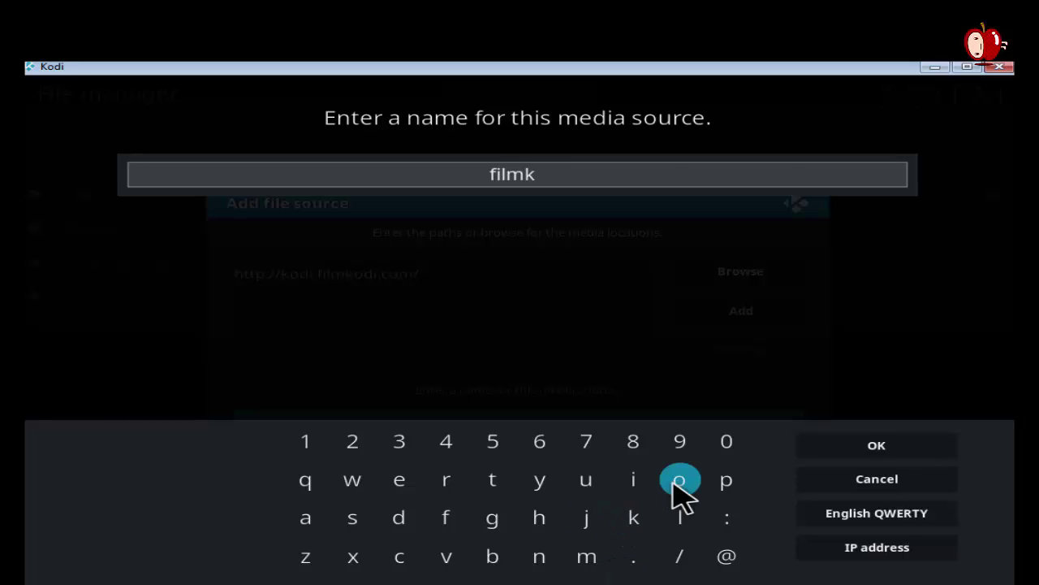
click(682, 480)
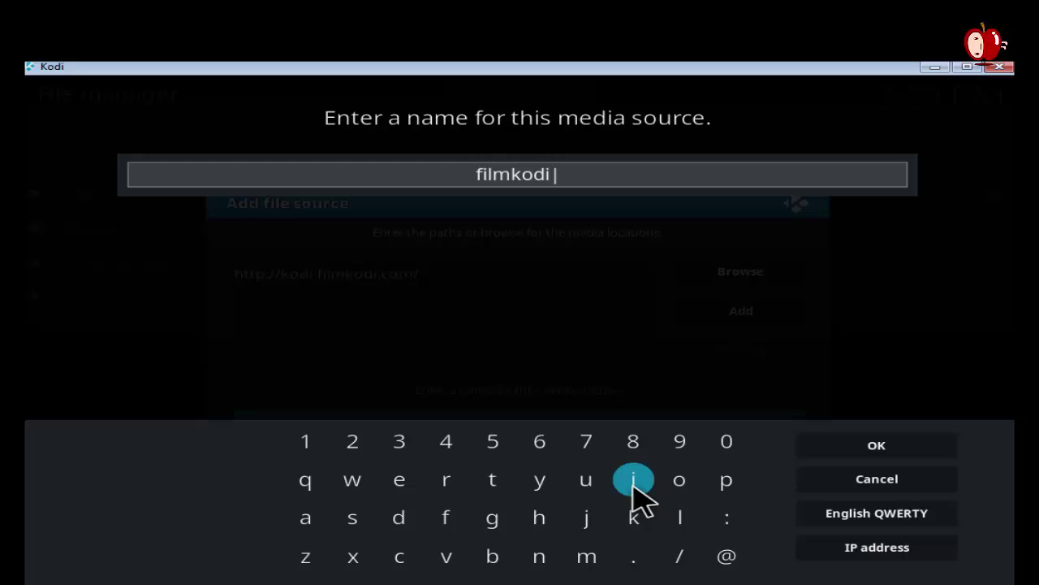
click(869, 446)
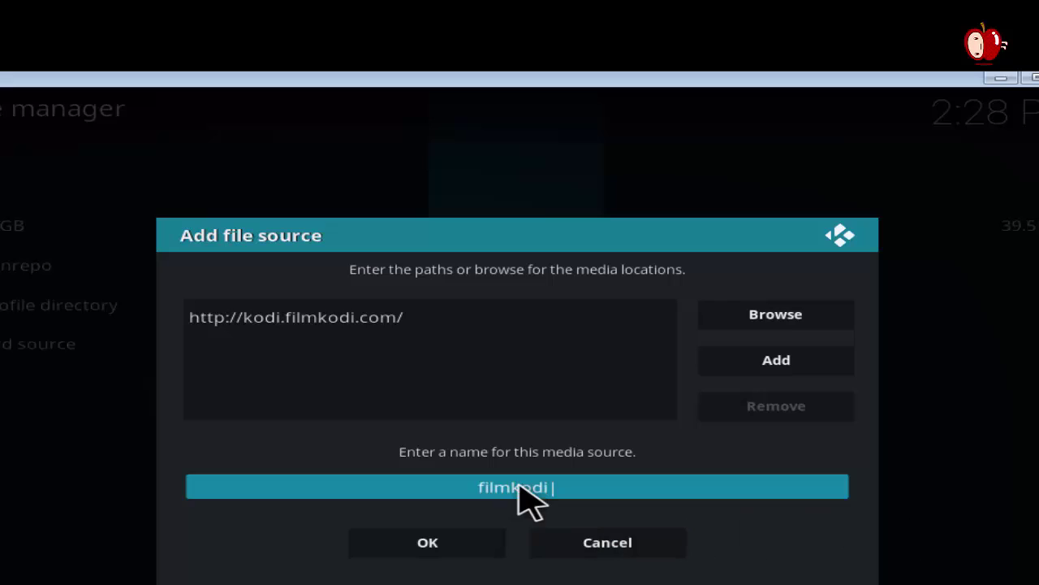
click(436, 544)
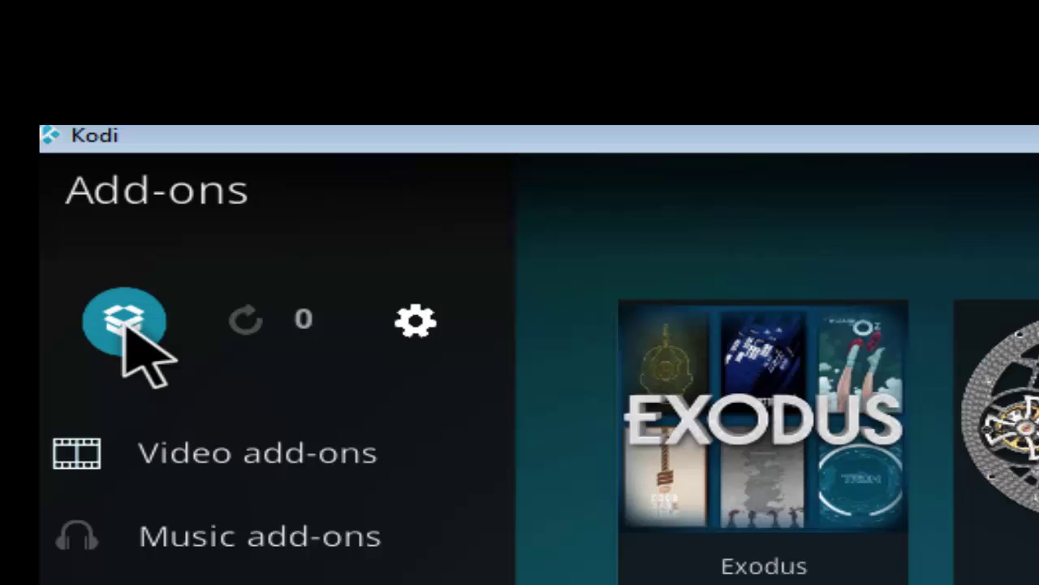
Step: Install plugin.video.specto-2016.02.06.3.zip from the plugin.video.specto folder of the filmkodi source
click(123, 318)
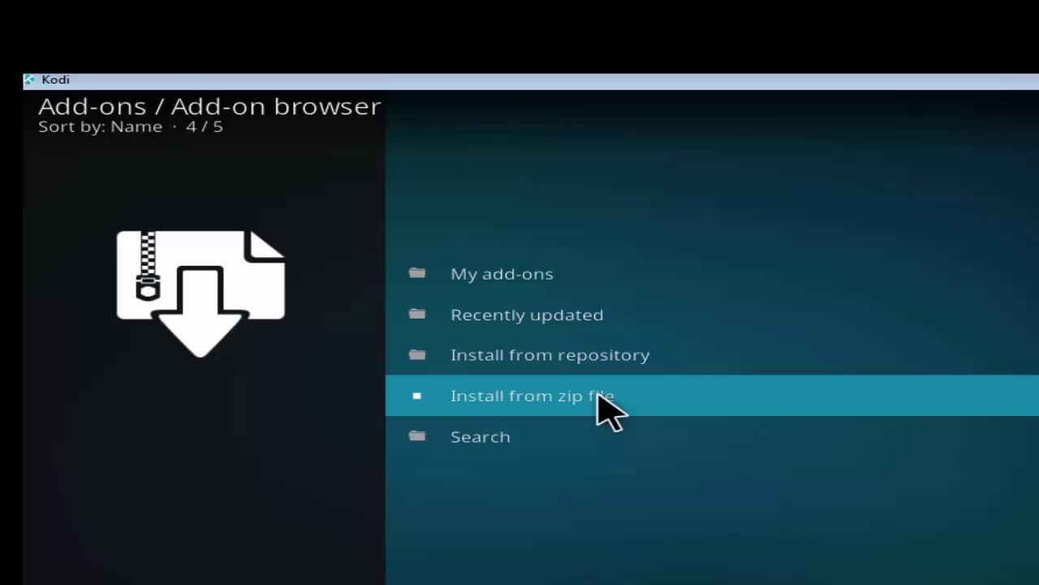
click(600, 396)
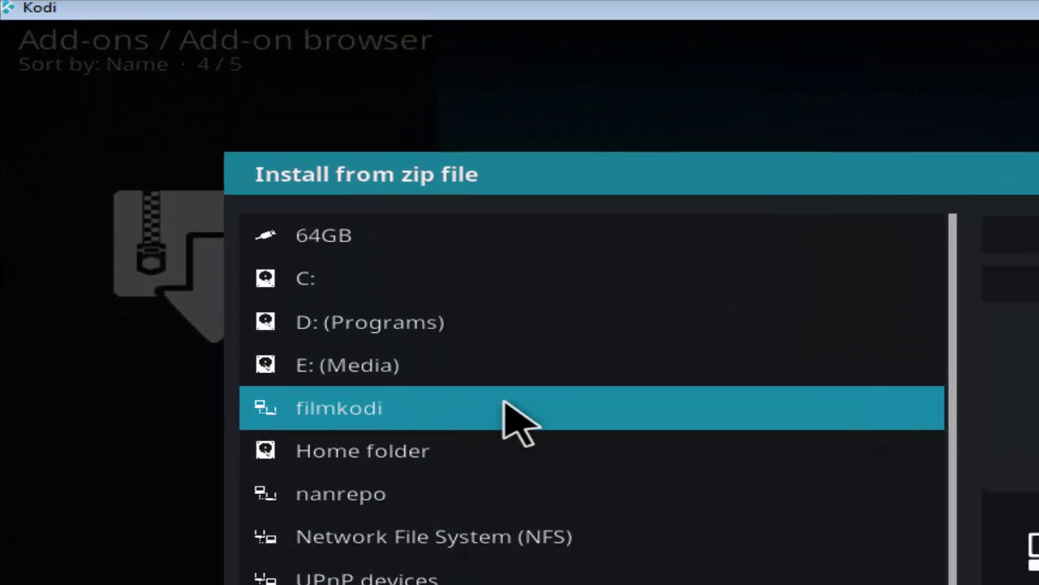
click(510, 412)
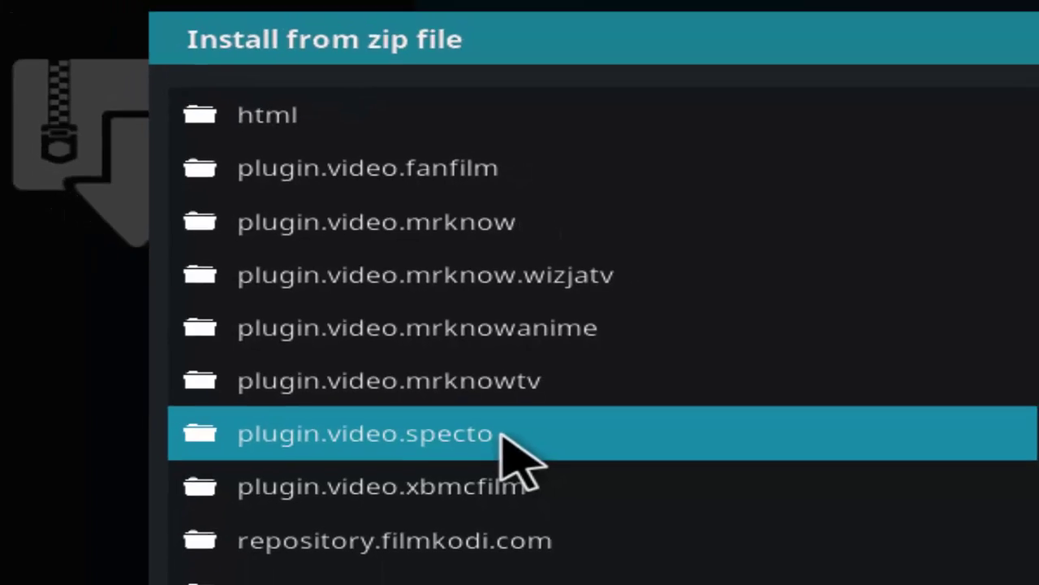
click(504, 447)
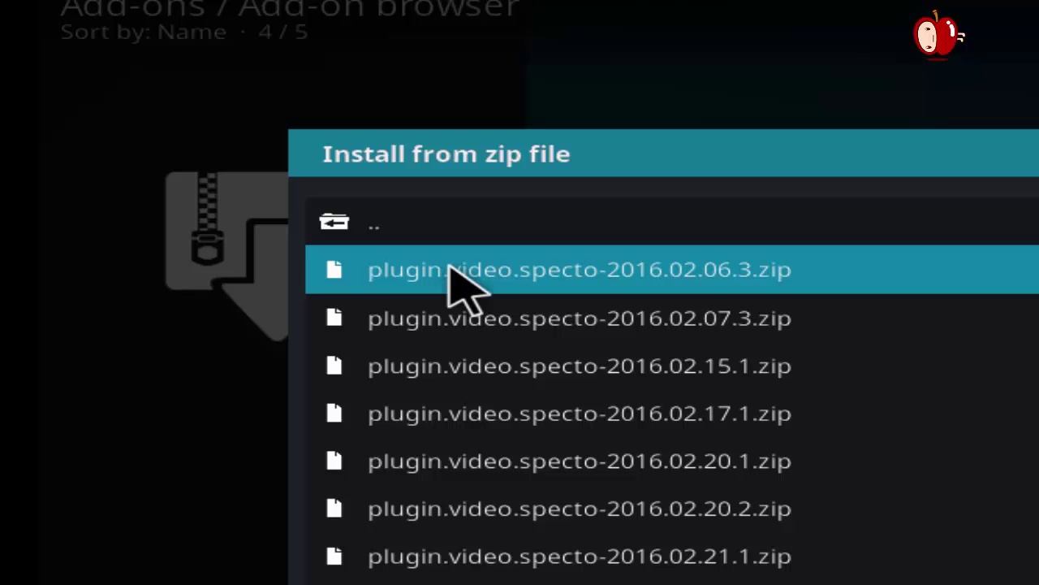
click(449, 269)
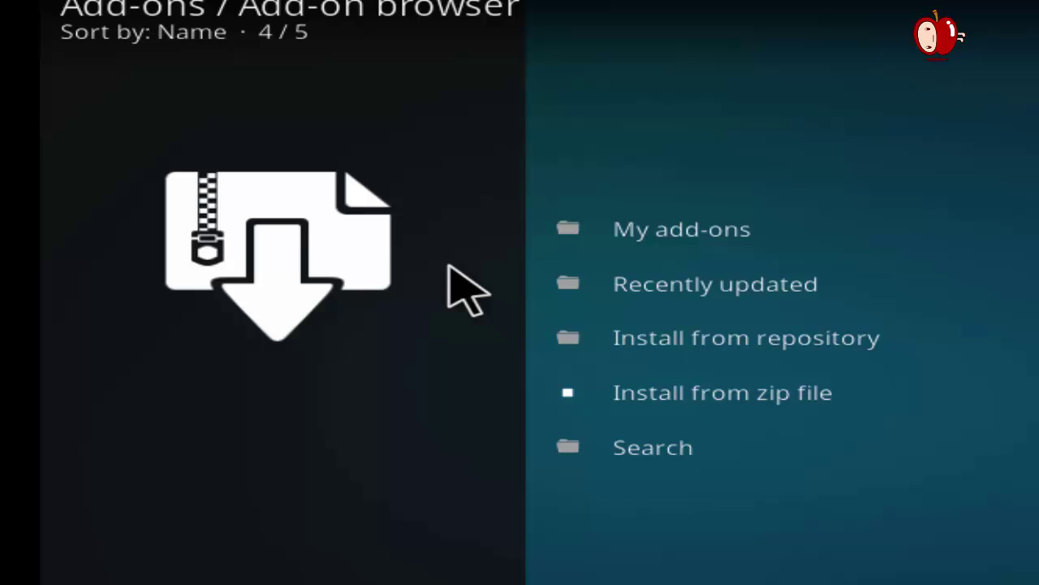
Step: Open the video add-ons of the Filmkodi.com repository - MRKNOW for installing from a repository
key(Down)
key(Down)
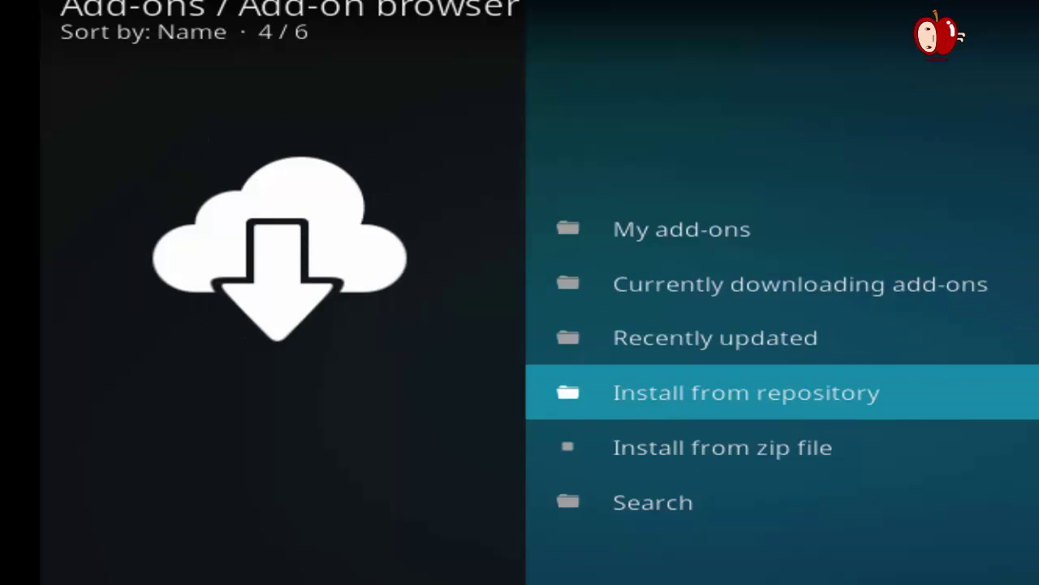
click(907, 398)
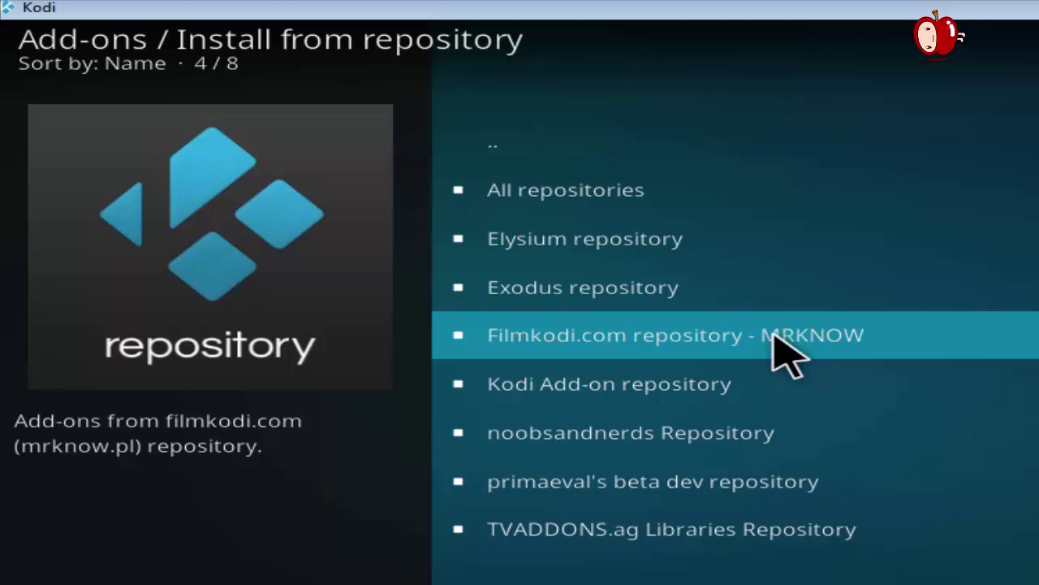
click(773, 335)
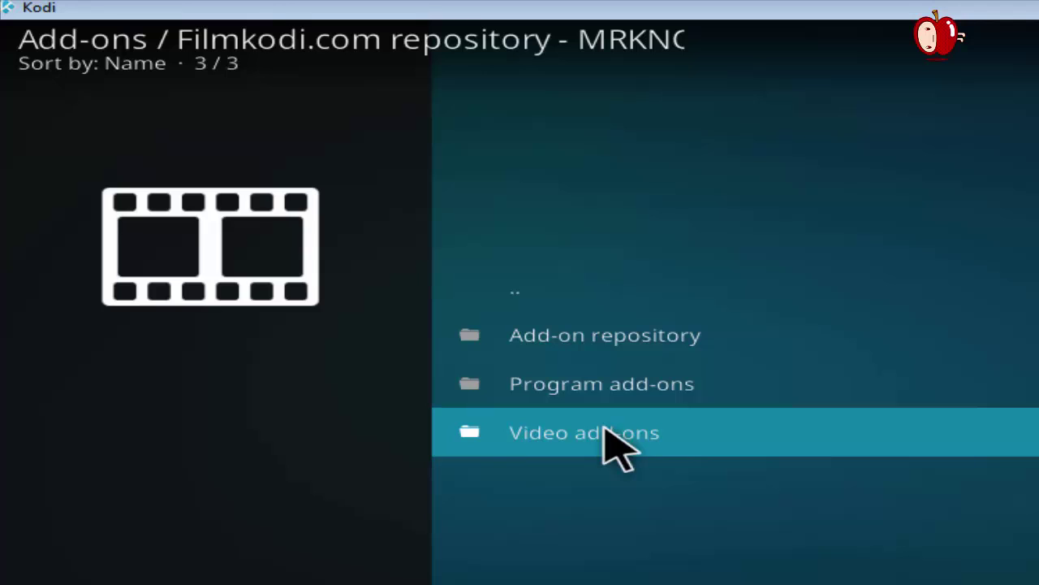
click(603, 428)
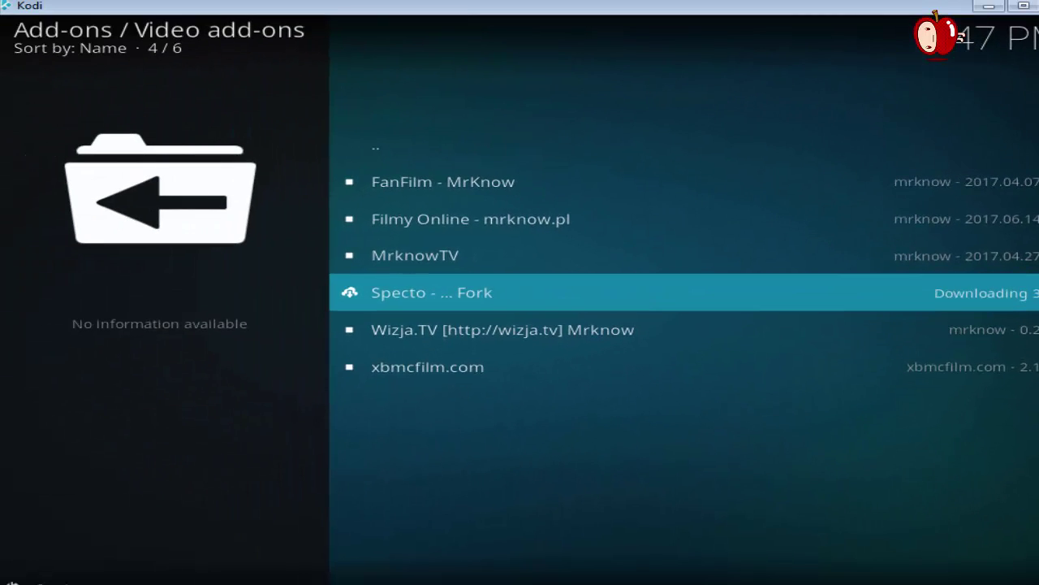
Step: Cancel the running Specto Fork download and install the add-on from its information page
click(529, 297)
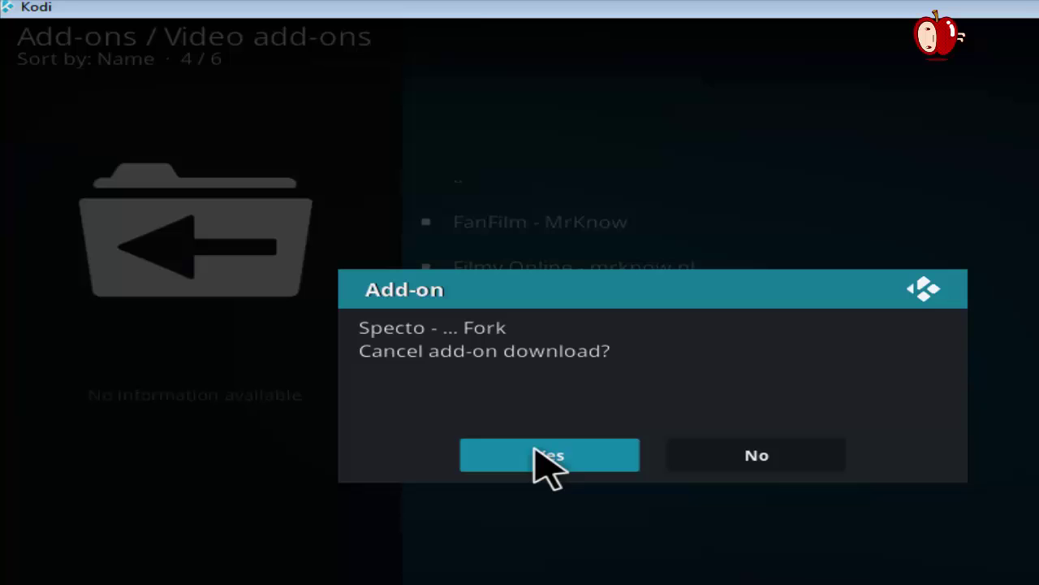
click(529, 453)
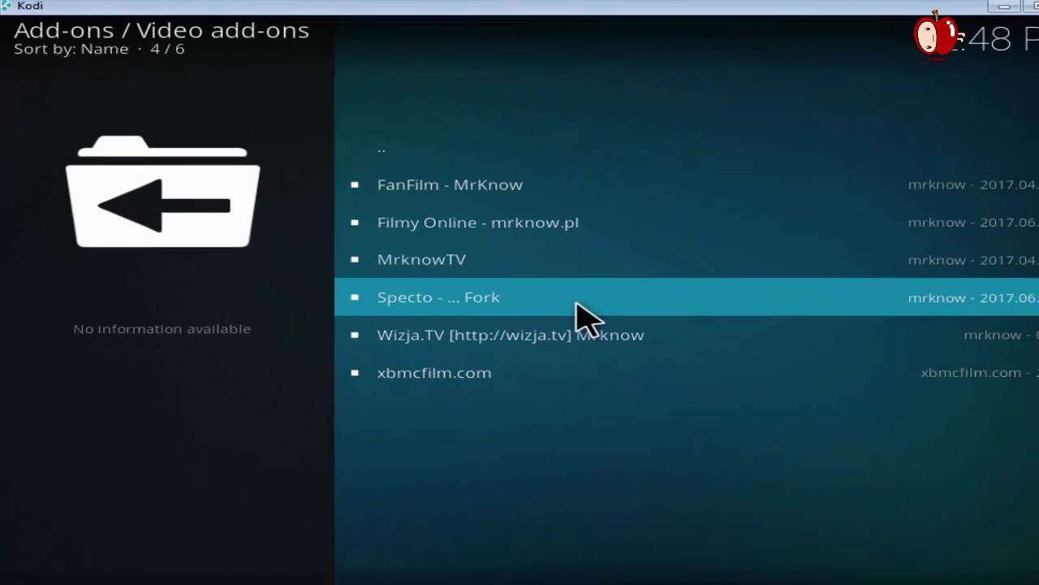
click(538, 284)
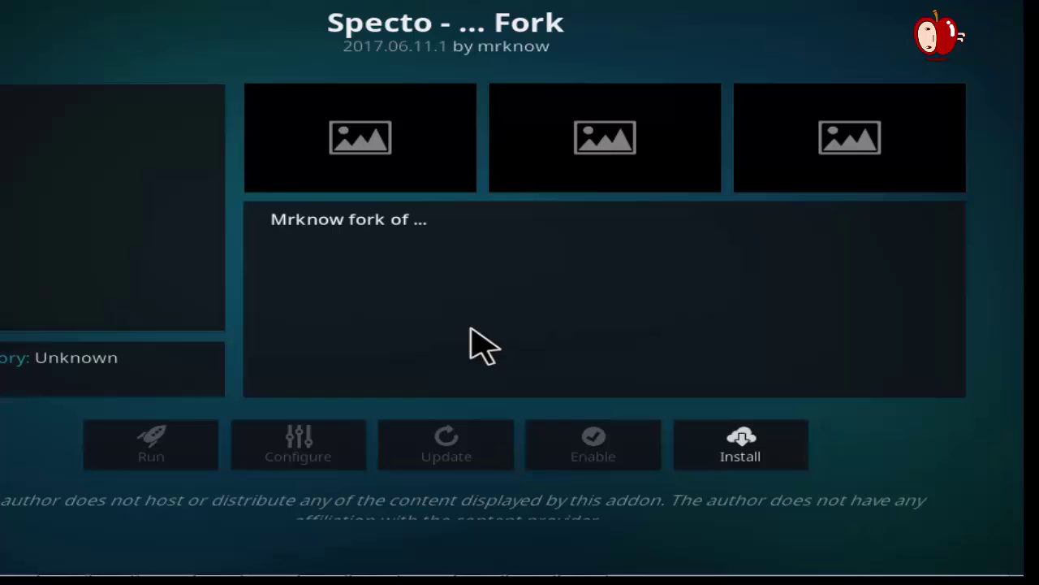
click(734, 454)
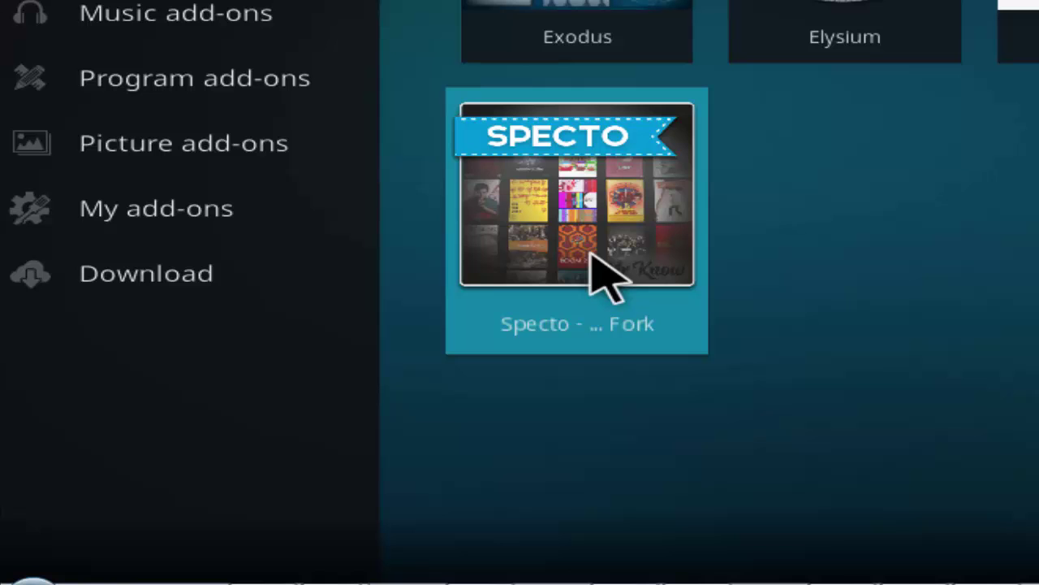
Step: Launch the Specto Fork add-on and open the Accounts settings among its tools
click(601, 268)
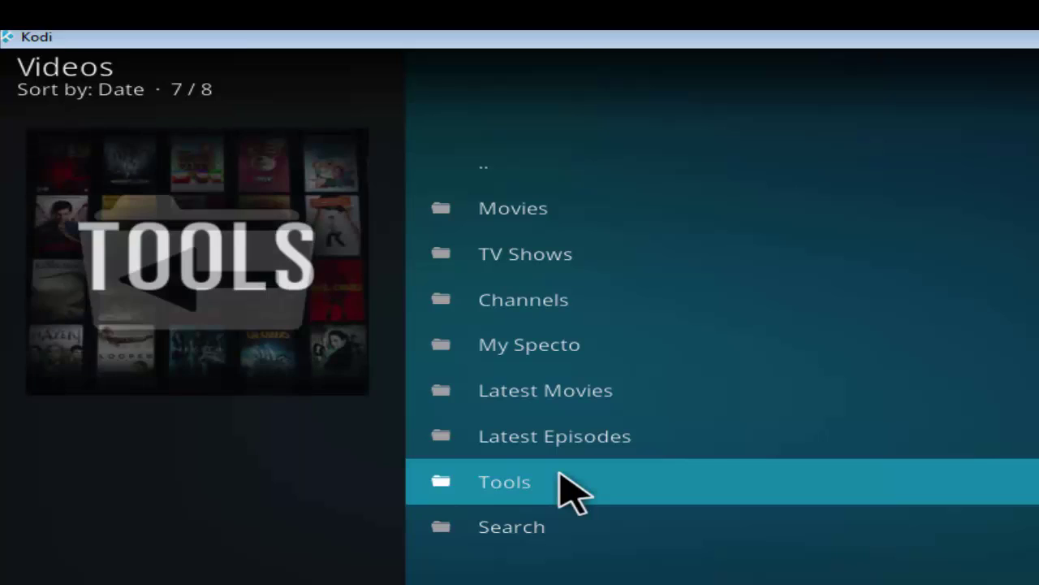
click(558, 475)
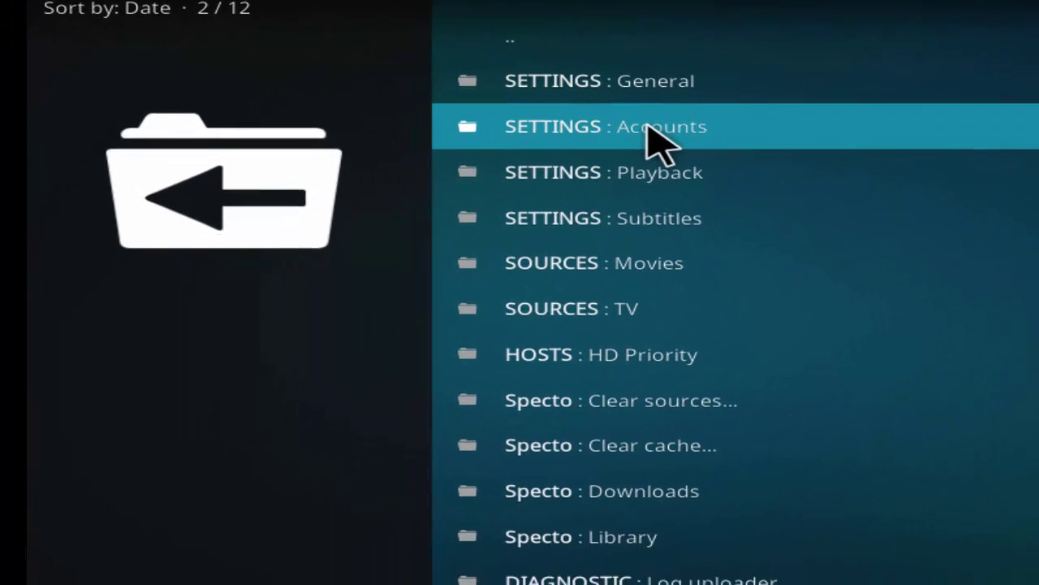
click(655, 106)
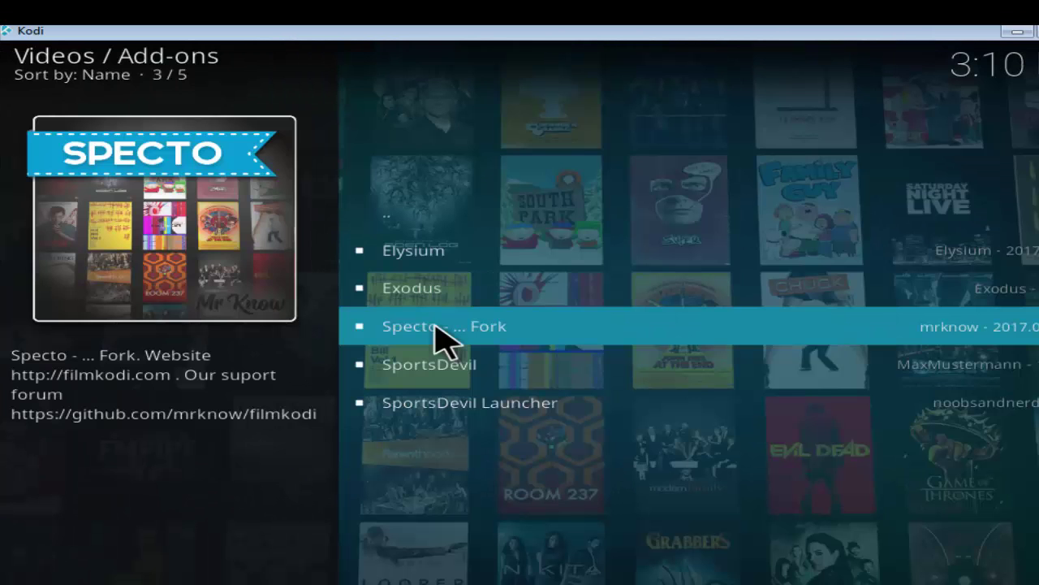
Step: Launch the Specto Fork add-on and look through the categories in its Movies section
click(436, 326)
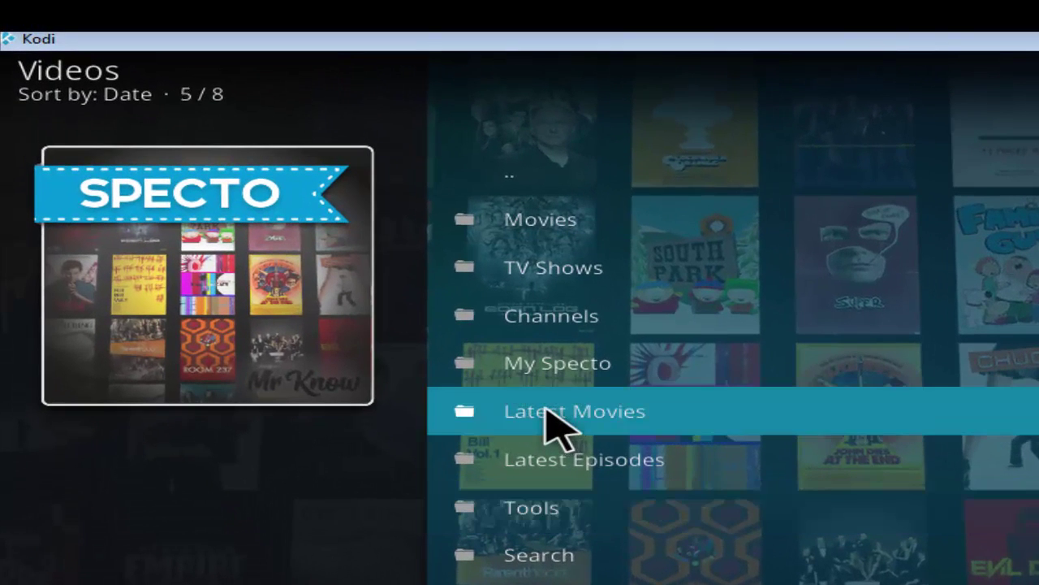
click(569, 219)
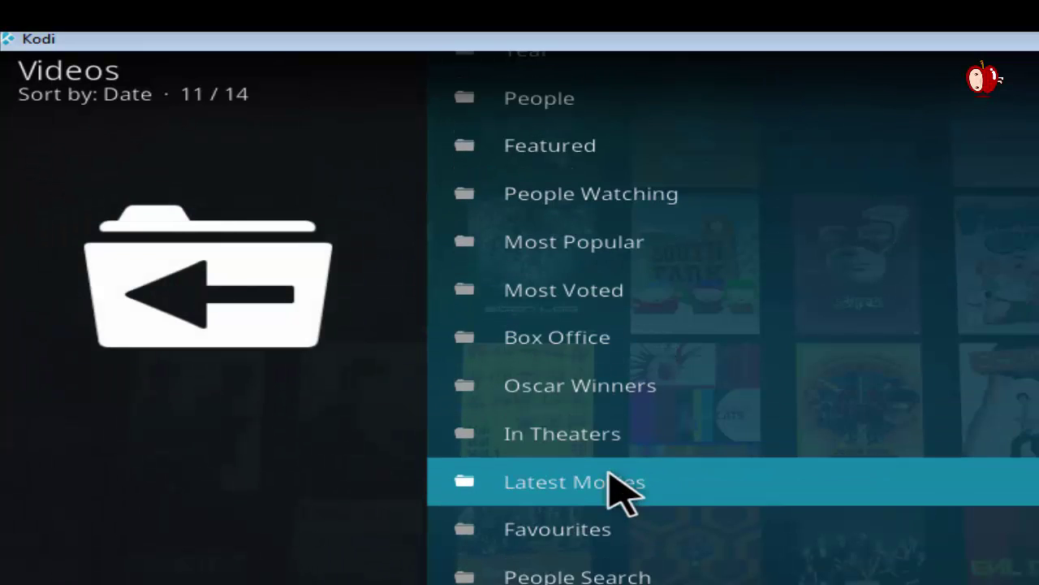
scroll(654, 370, up, 3)
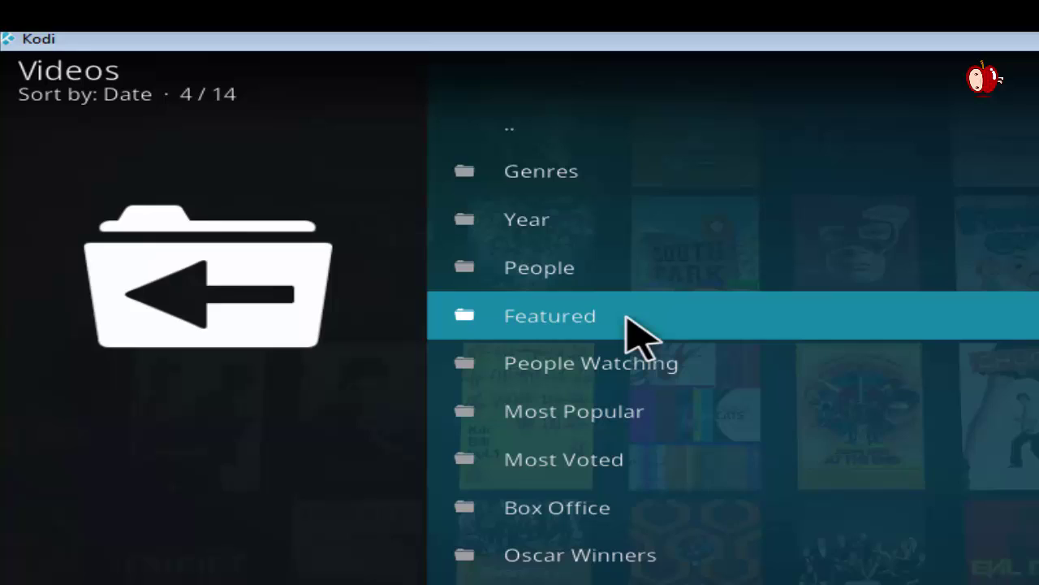
Step: Look through the categories in Specto Fork's TV Shows section and open the Channels section from its main list
click(633, 325)
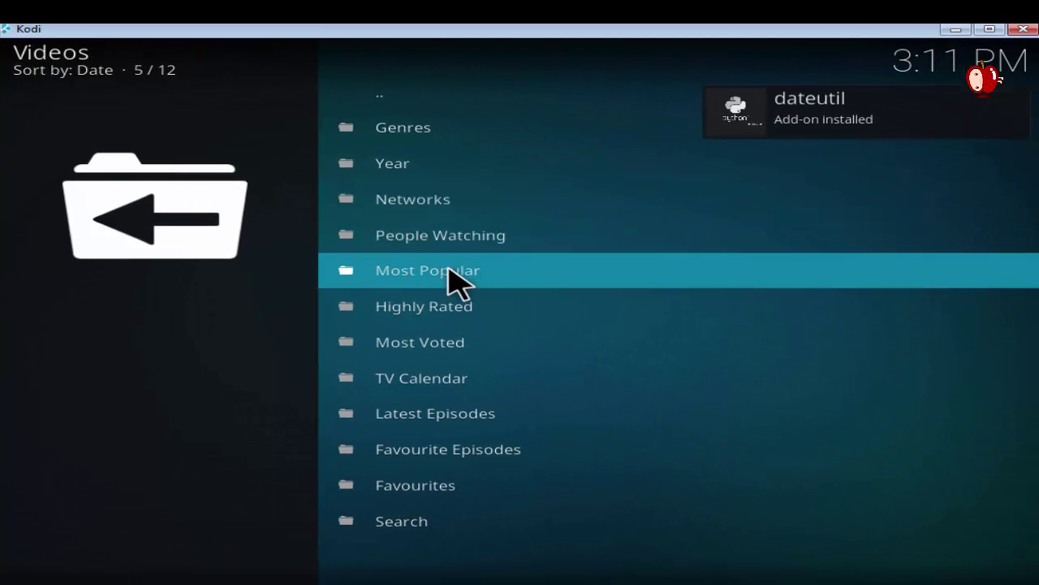
scroll(453, 317, down, 2)
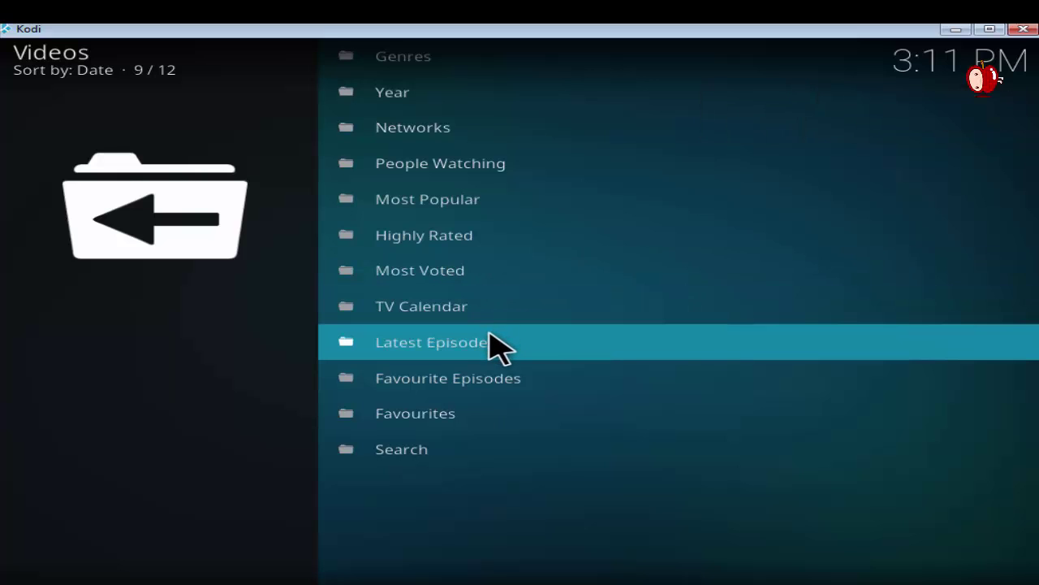
click(490, 336)
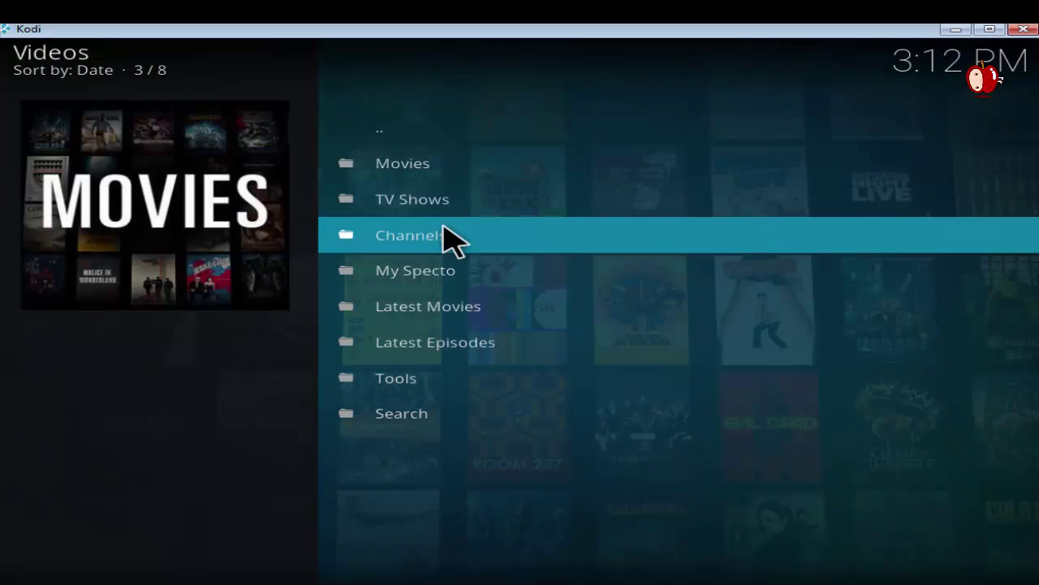
click(446, 232)
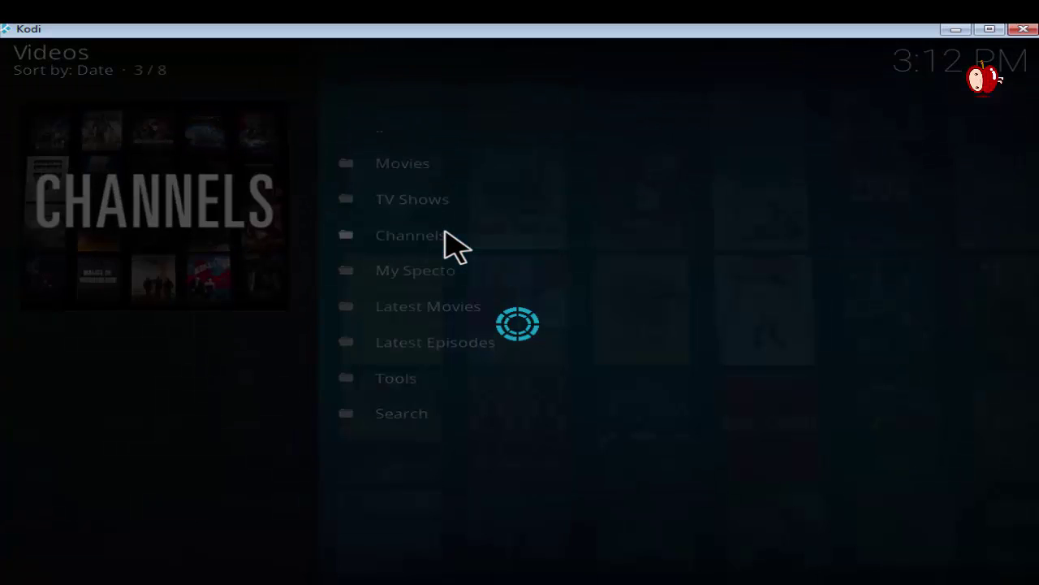